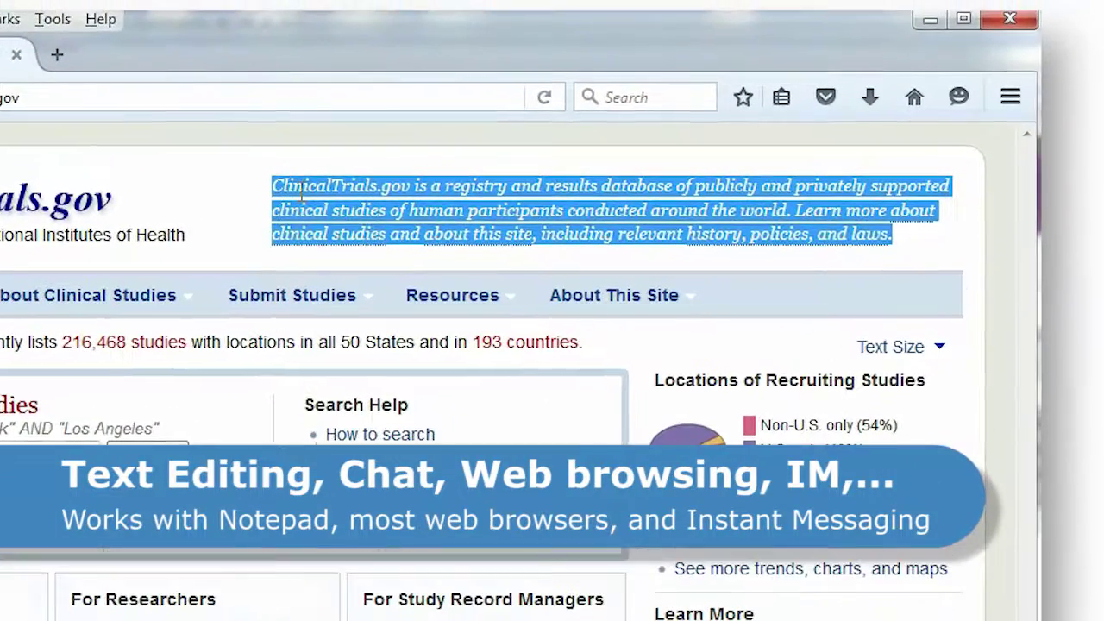
Translate the selected ClinicalTrials.gov introduction and the Spanish Radio Vaticano description on their web pages.
{"action": "key", "text": "ctrl+q"}
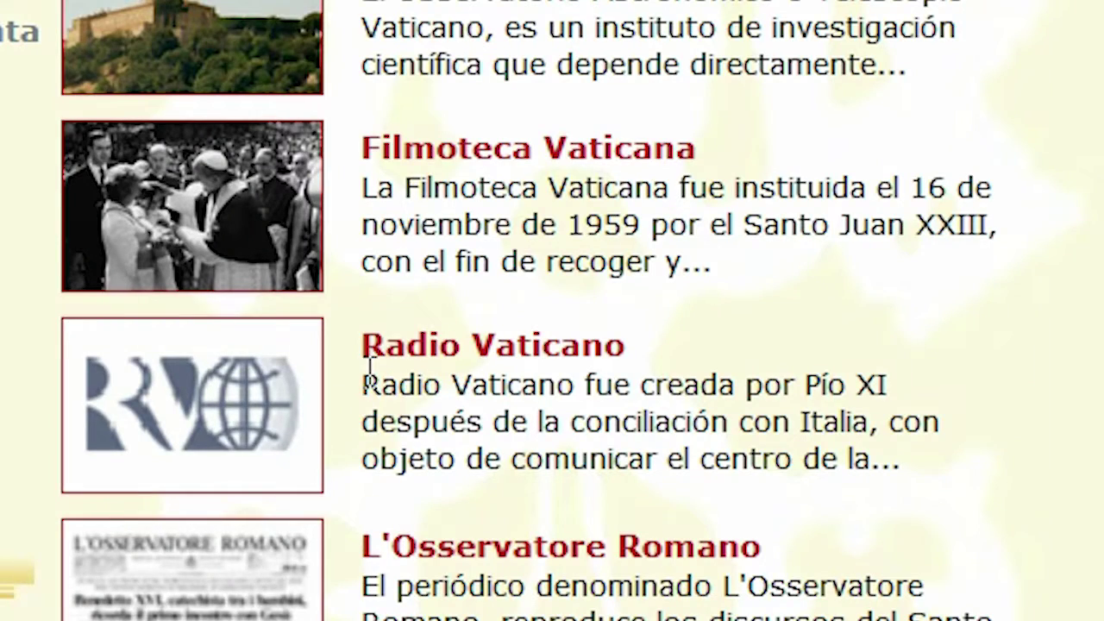
{"action": "left_click_drag", "start_coordinate": [369, 371], "coordinate": [862, 461]}
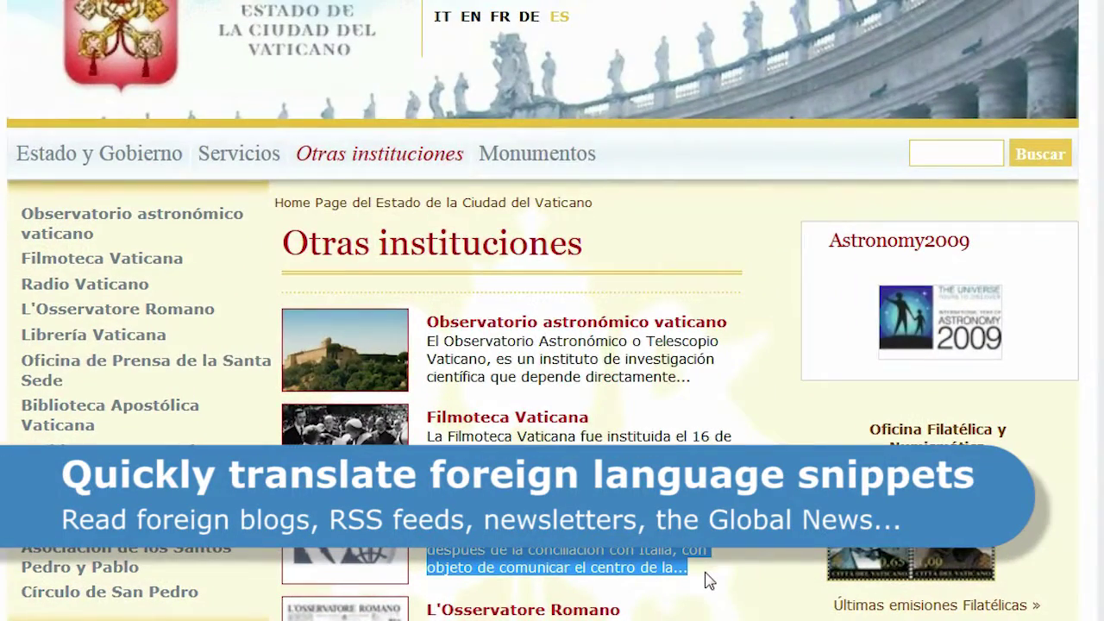
{"action": "key", "text": "ctrl+q"}
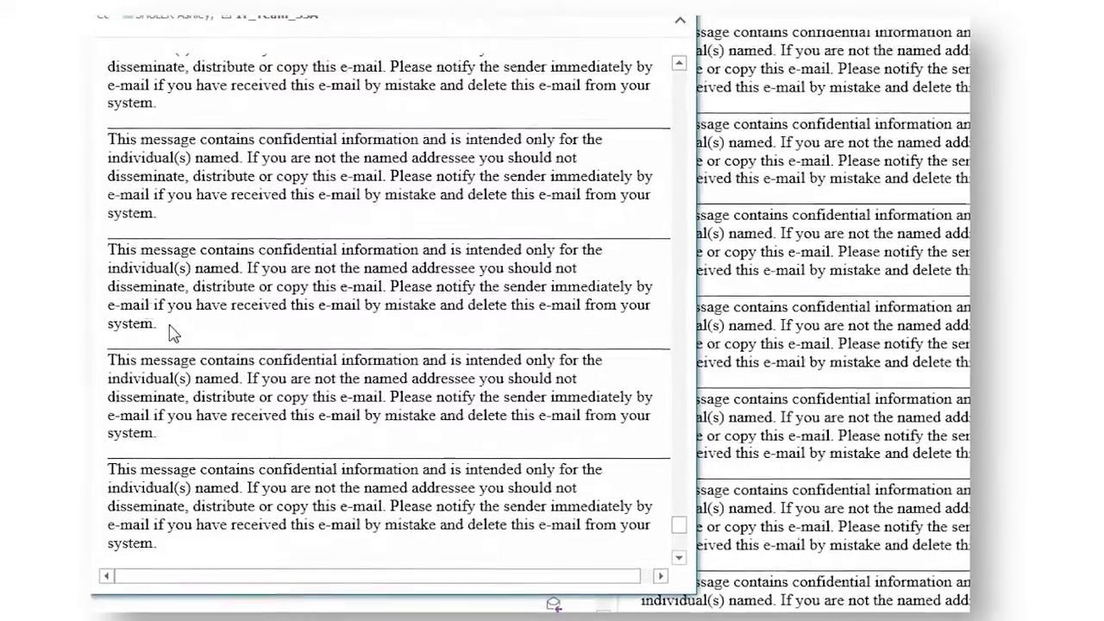
Select one confidentiality notice paragraph in the e-mail and the translated text in the SYSTRAN Text Translation page.
{"action": "left_click_drag", "start_coordinate": [244, 326], "coordinate": [103, 250]}
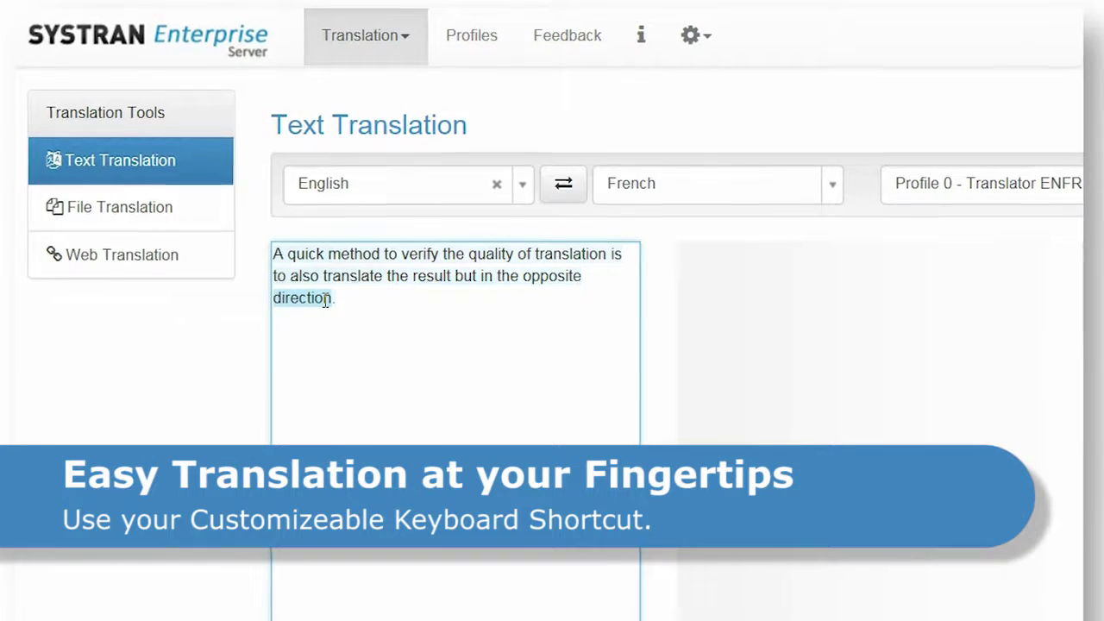
{"action": "left_click", "coordinate": [335, 296]}
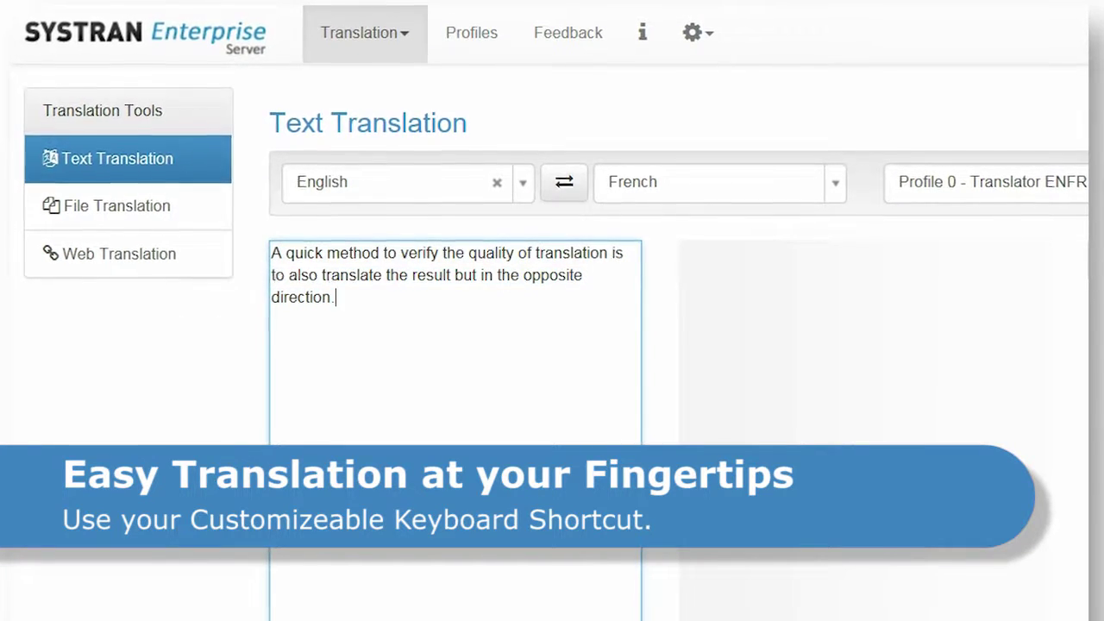
{"action": "left_click_drag", "start_coordinate": [872, 295], "coordinate": [692, 250]}
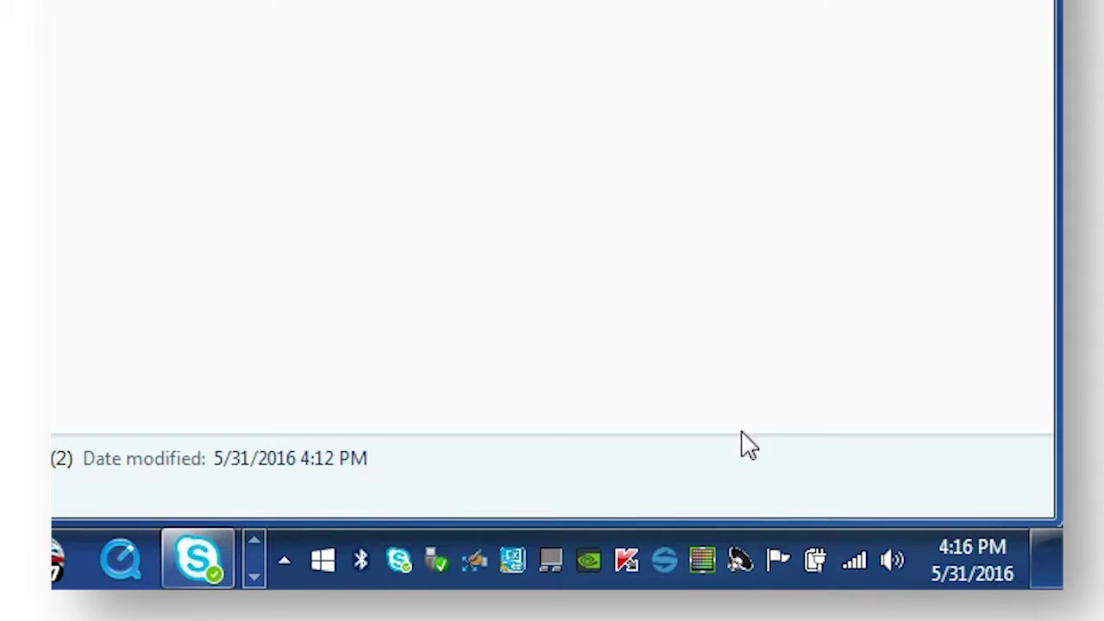
In the SYSTRAN options, set the shortcut for translating the current selection to Alt+T.
{"action": "right_click", "coordinate": [669, 557]}
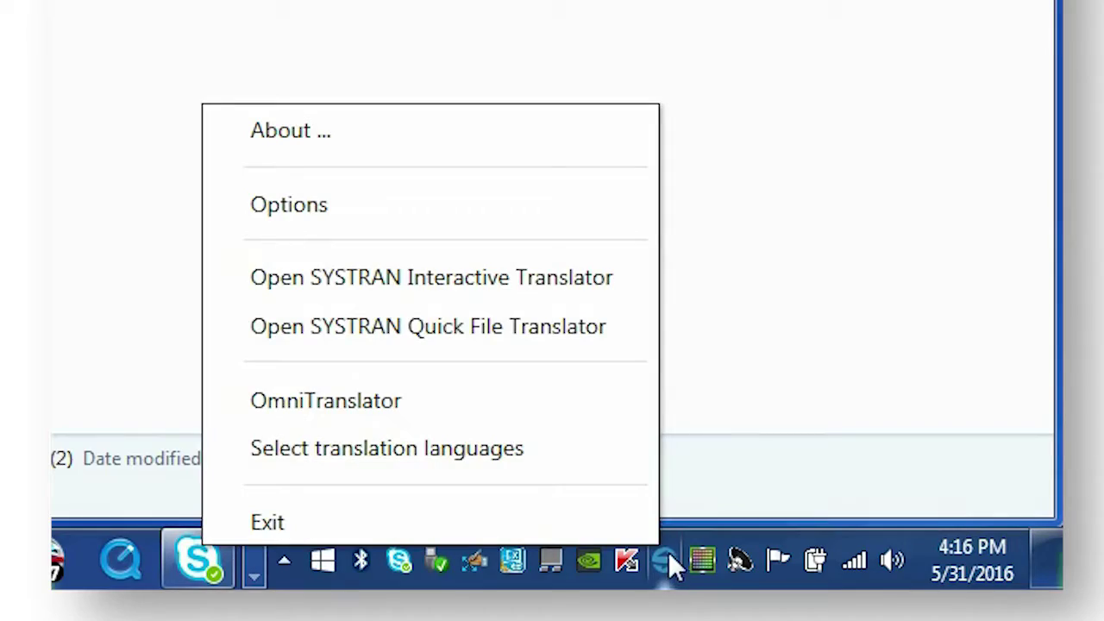
{"action": "left_click", "coordinate": [323, 205]}
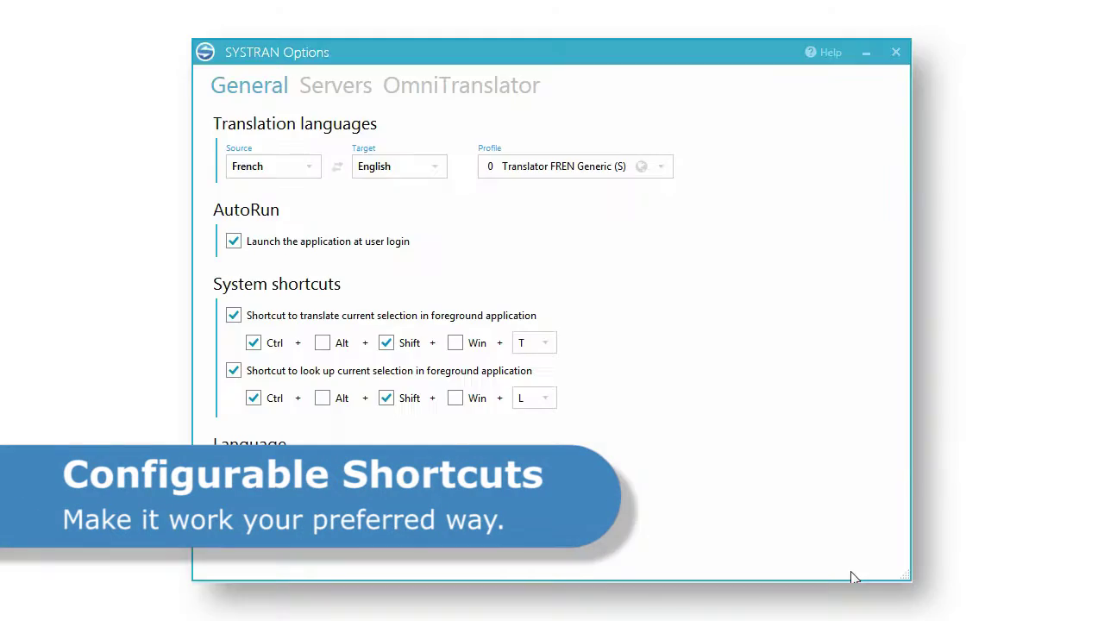
{"action": "left_click", "coordinate": [227, 354]}
{"action": "left_click", "coordinate": [317, 354]}
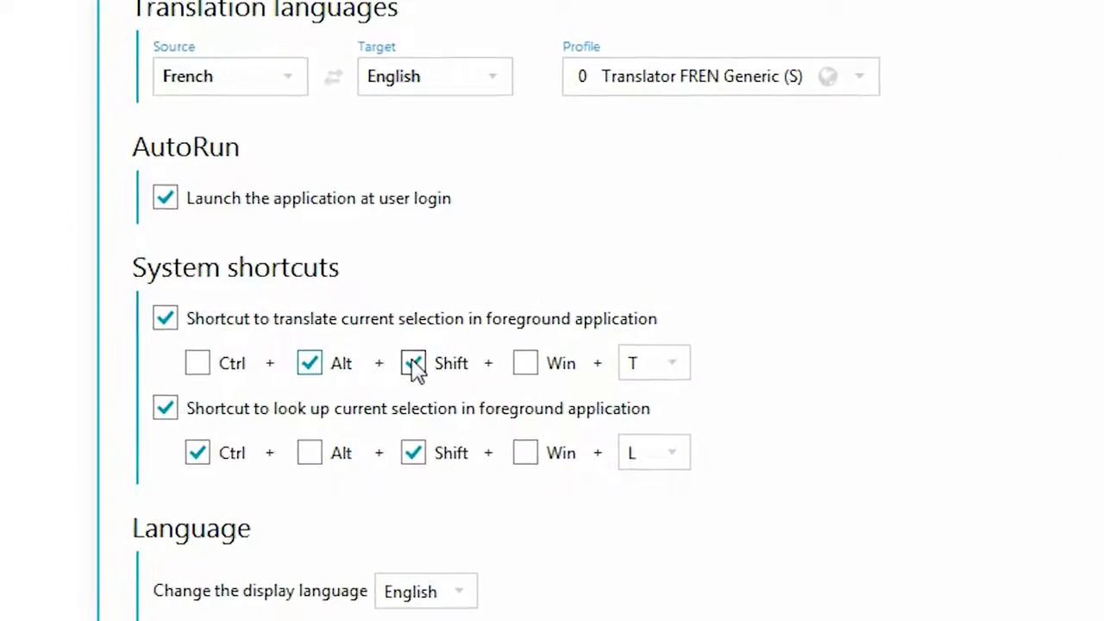
{"action": "left_click", "coordinate": [410, 361]}
Translate the three Japanese HondaJet paragraphs on the Honda news page and read through the English translation.
{"action": "left_click_drag", "start_coordinate": [235, 483], "coordinate": [69, 185]}
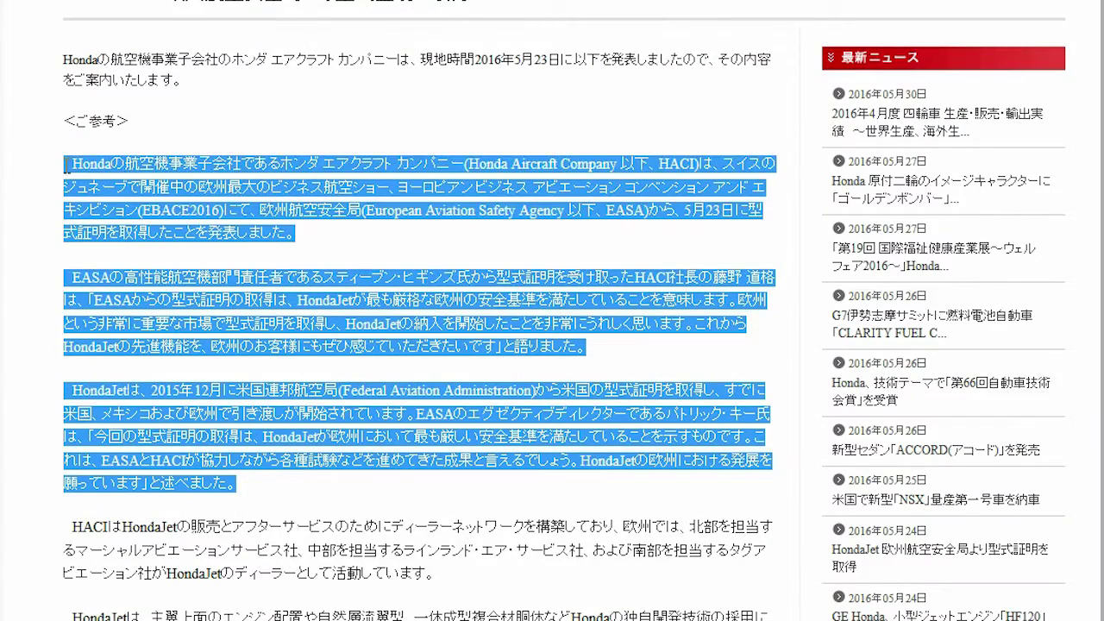
{"action": "key", "text": "alt+t"}
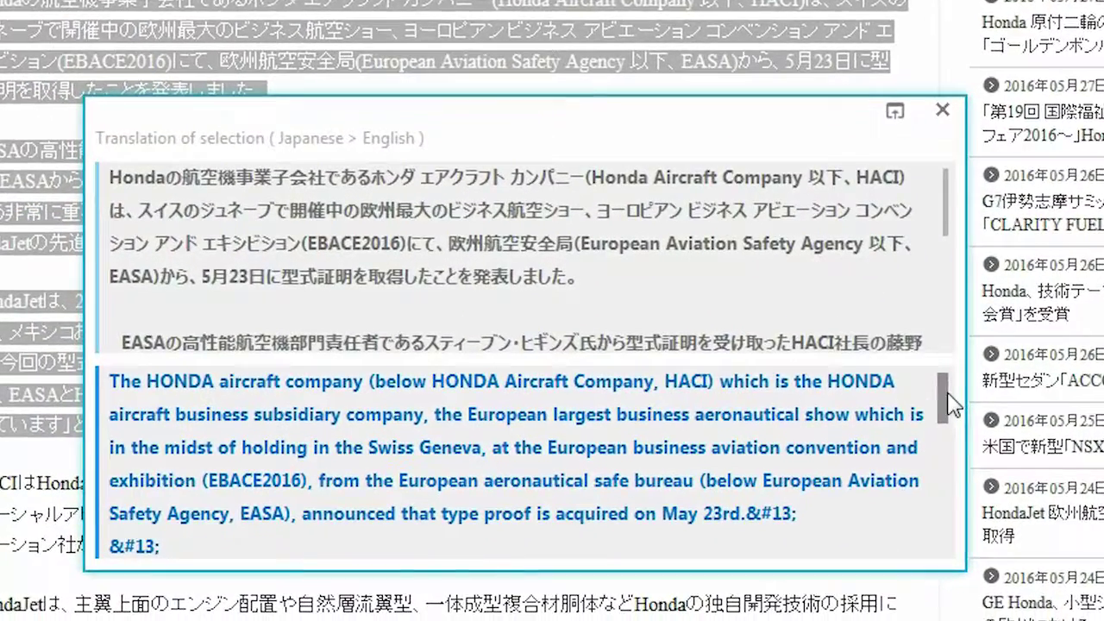
{"action": "left_click_drag", "start_coordinate": [901, 423], "coordinate": [902, 546]}
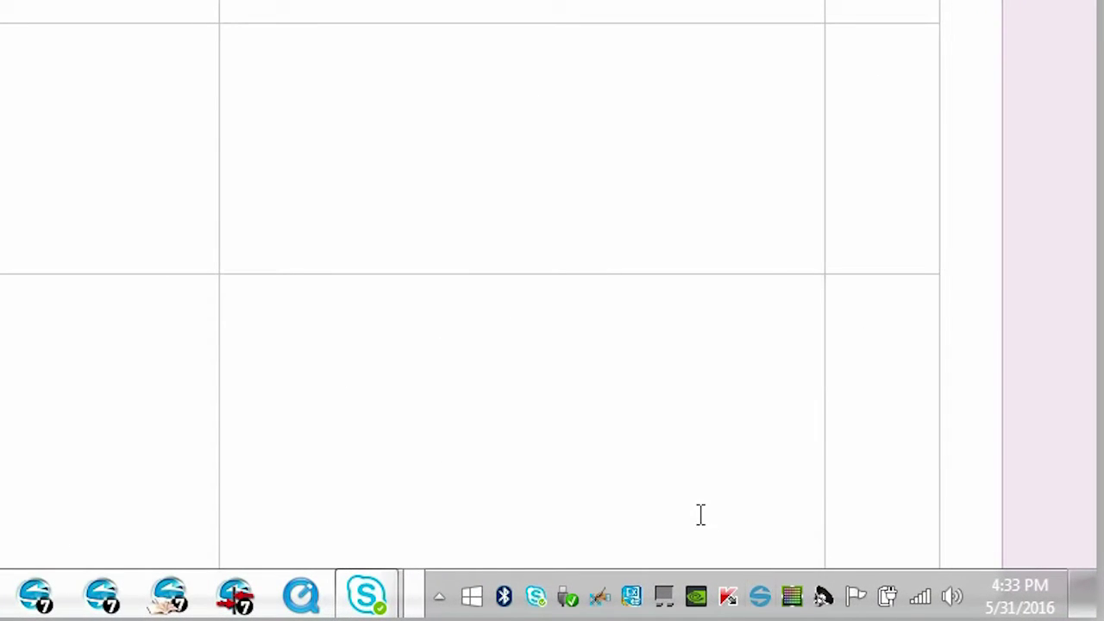
Change the default target language in the general SYSTRAN options.
{"action": "right_click", "coordinate": [760, 596]}
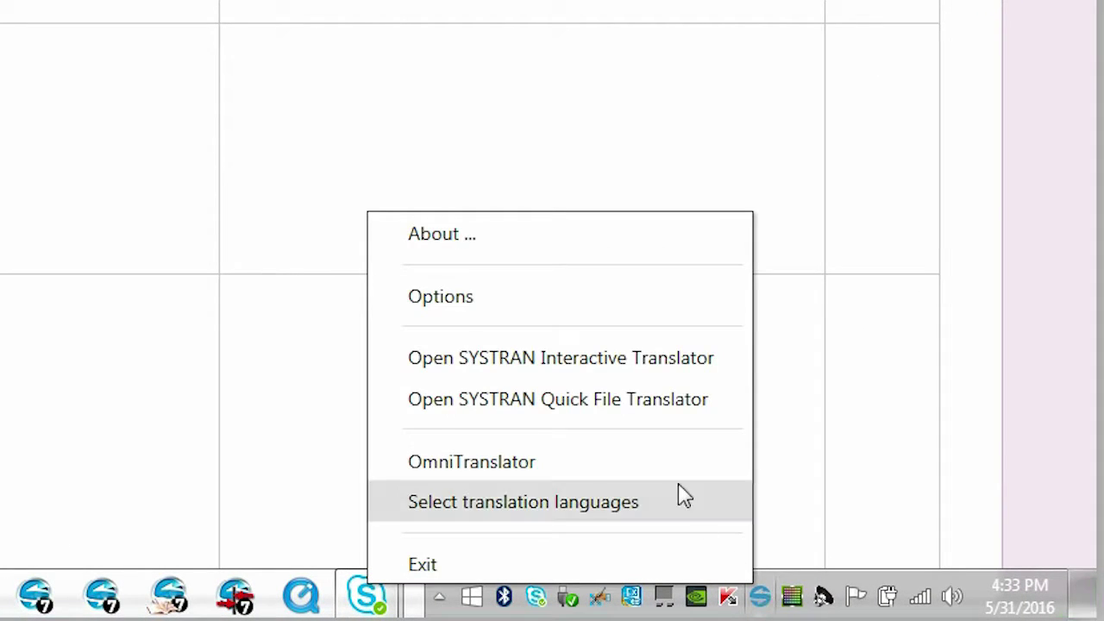
{"action": "left_click", "coordinate": [457, 296]}
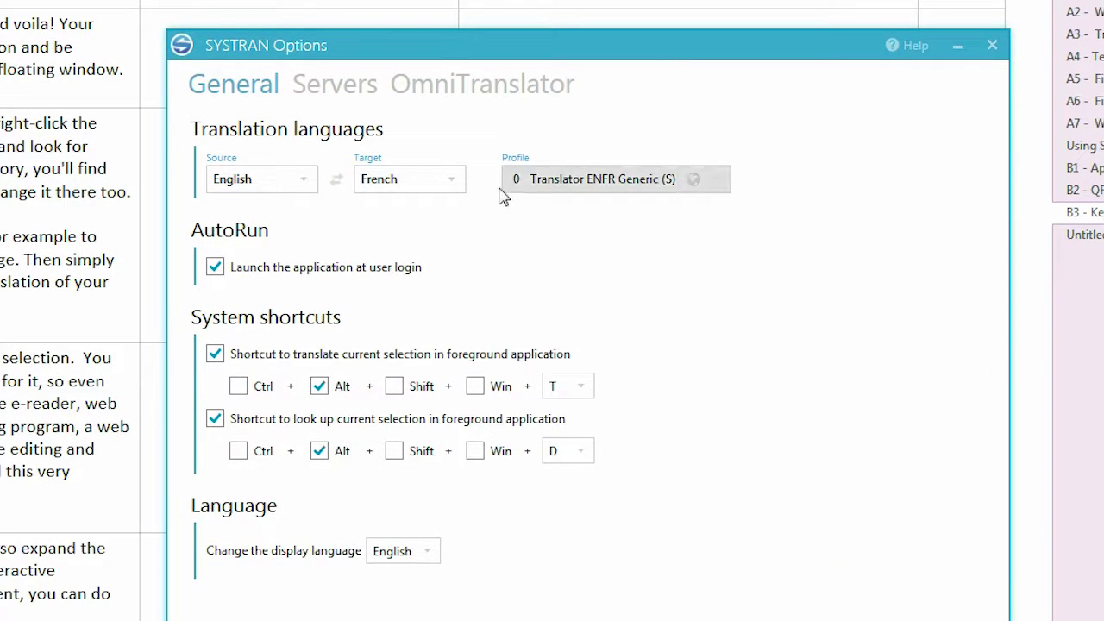
{"action": "left_click", "coordinate": [422, 221]}
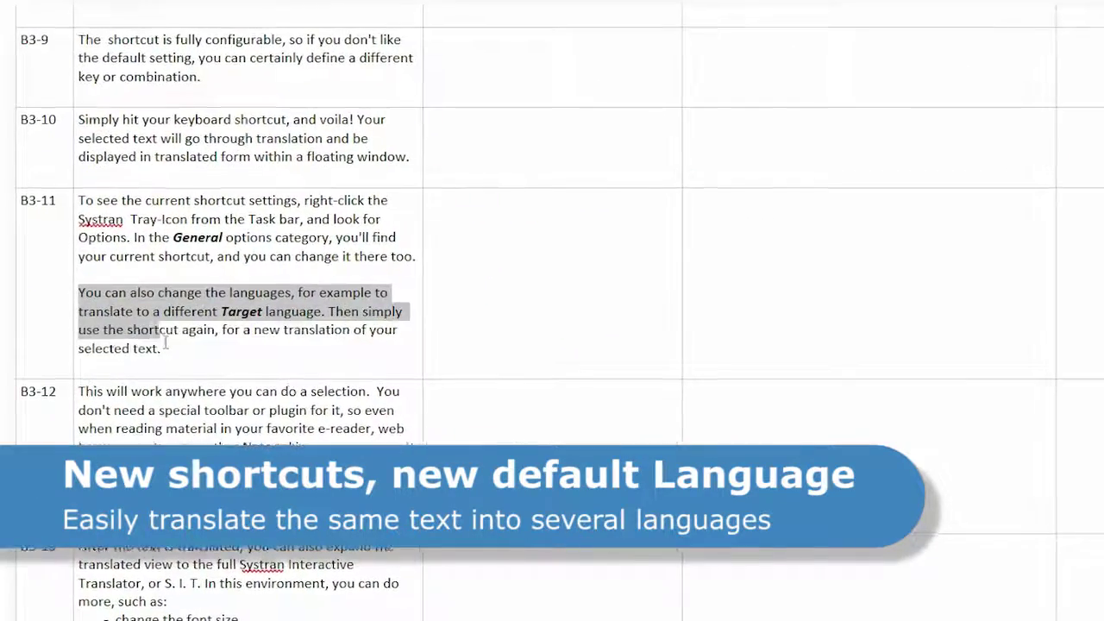
Translate the B3-11 paragraph that starts with "You can also change the languages".
{"action": "left_click_drag", "start_coordinate": [166, 343], "coordinate": [173, 350]}
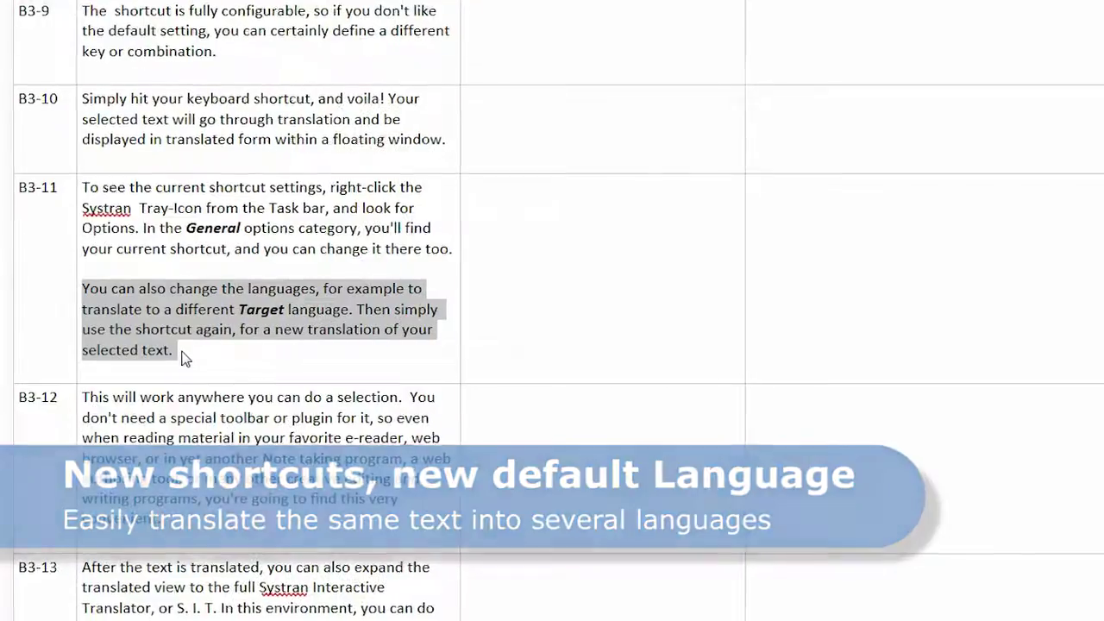
{"action": "key", "text": "ctrl+shift+t"}
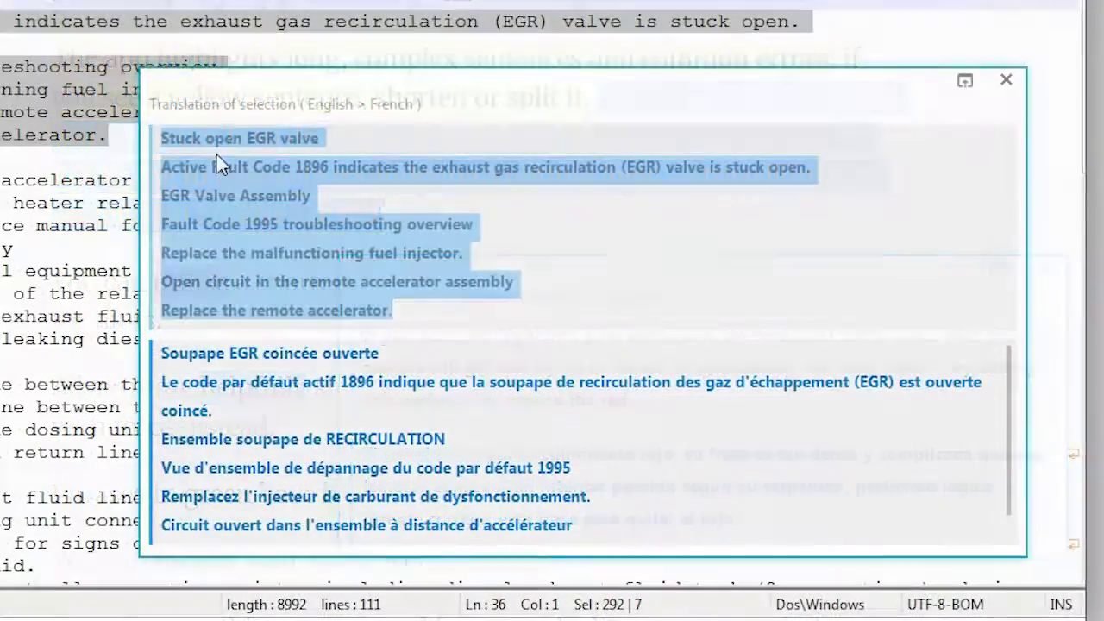
Expand the floating EGR valve translation into the SYSTRAN Interactive Translator and reduce the text font size.
{"action": "right_click", "coordinate": [260, 189]}
{"action": "left_click", "coordinate": [176, 208]}
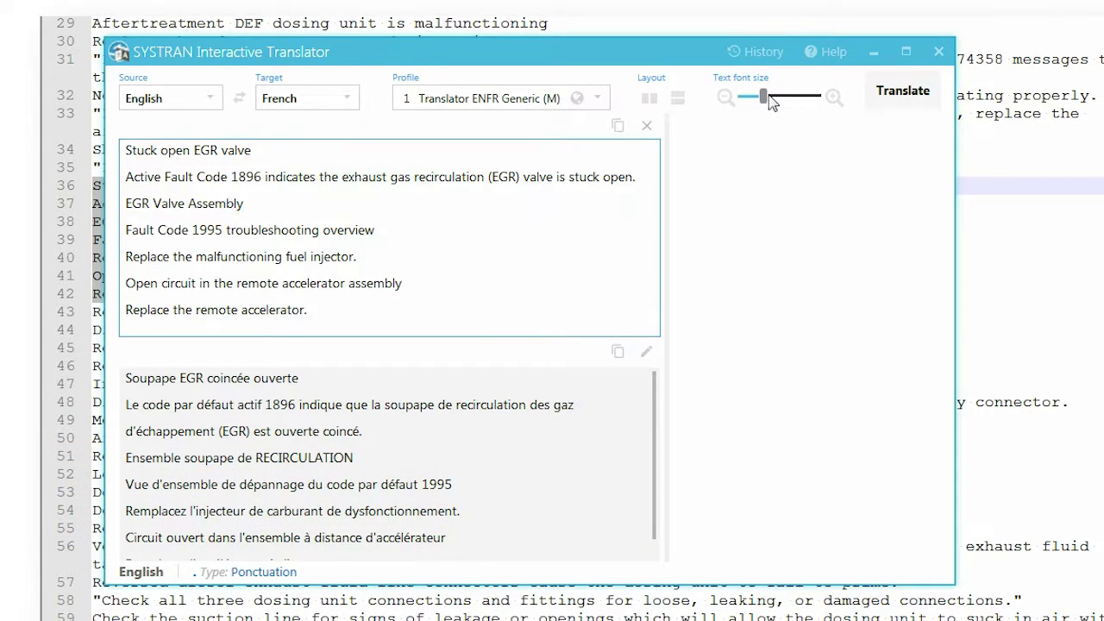
{"action": "left_click_drag", "start_coordinate": [802, 103], "coordinate": [752, 112]}
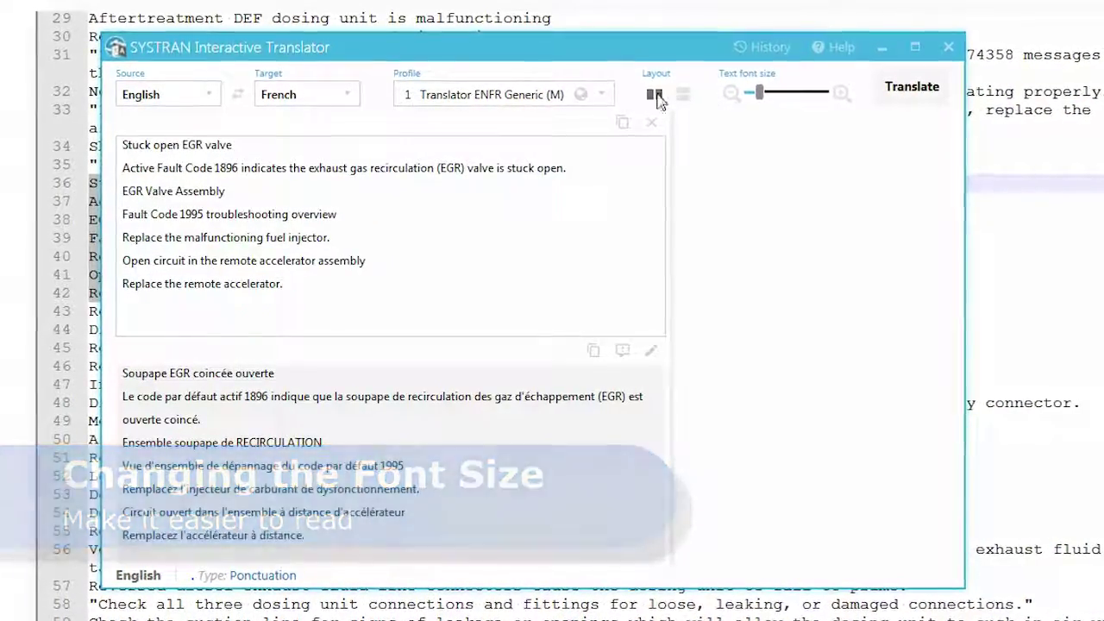
Switch the translator's layout to side by side and back to stacked.
{"action": "left_click", "coordinate": [653, 96]}
{"action": "left_click", "coordinate": [687, 93]}
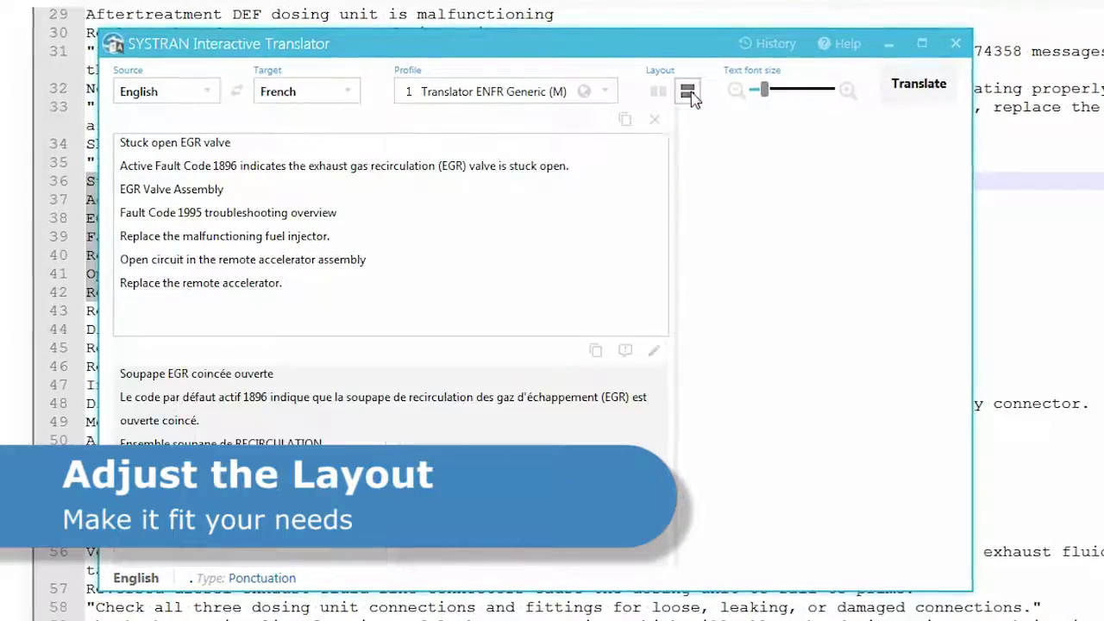
Look up "stuck" and "open" from the Active Fault Code 1896 sentence and browse the dictionary results for "open".
{"action": "left_click", "coordinate": [526, 164]}
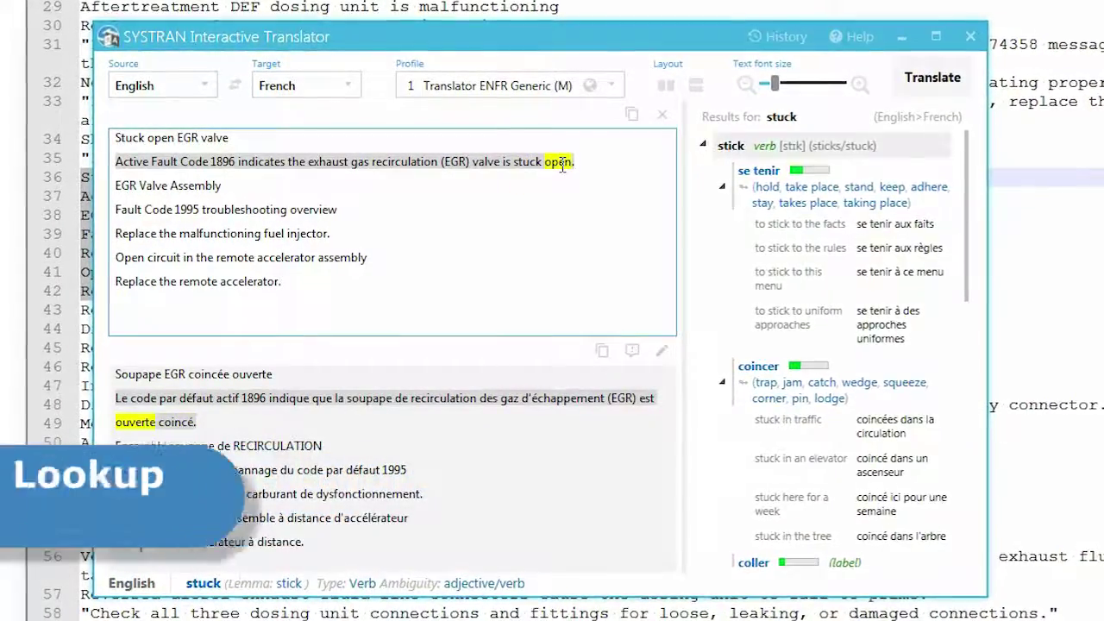
{"action": "left_click", "coordinate": [561, 163]}
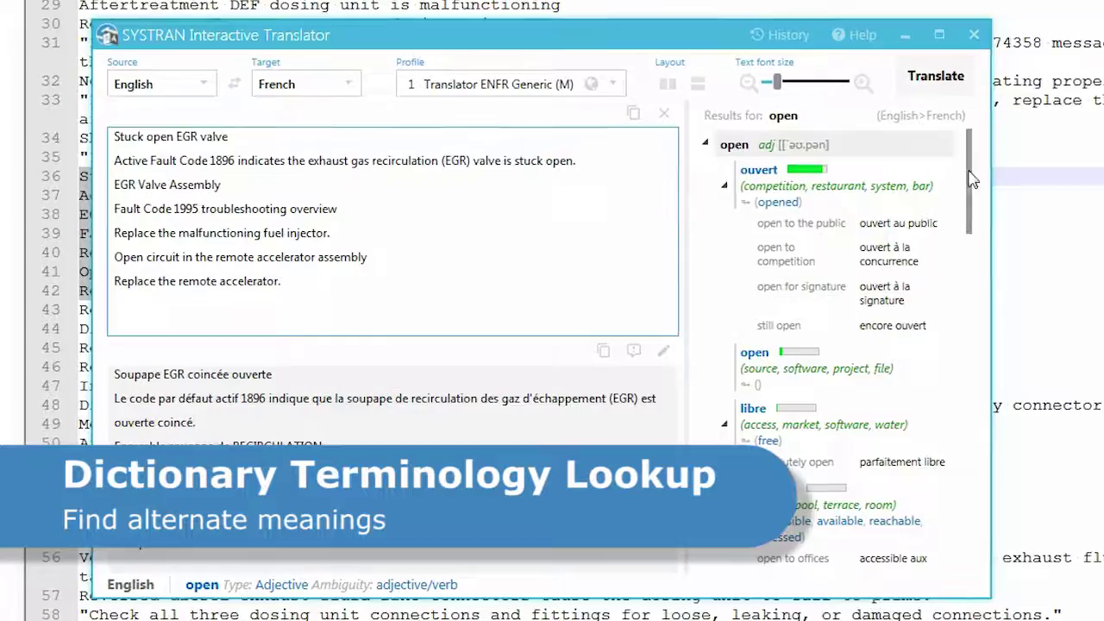
{"action": "left_click_drag", "start_coordinate": [972, 179], "coordinate": [981, 481]}
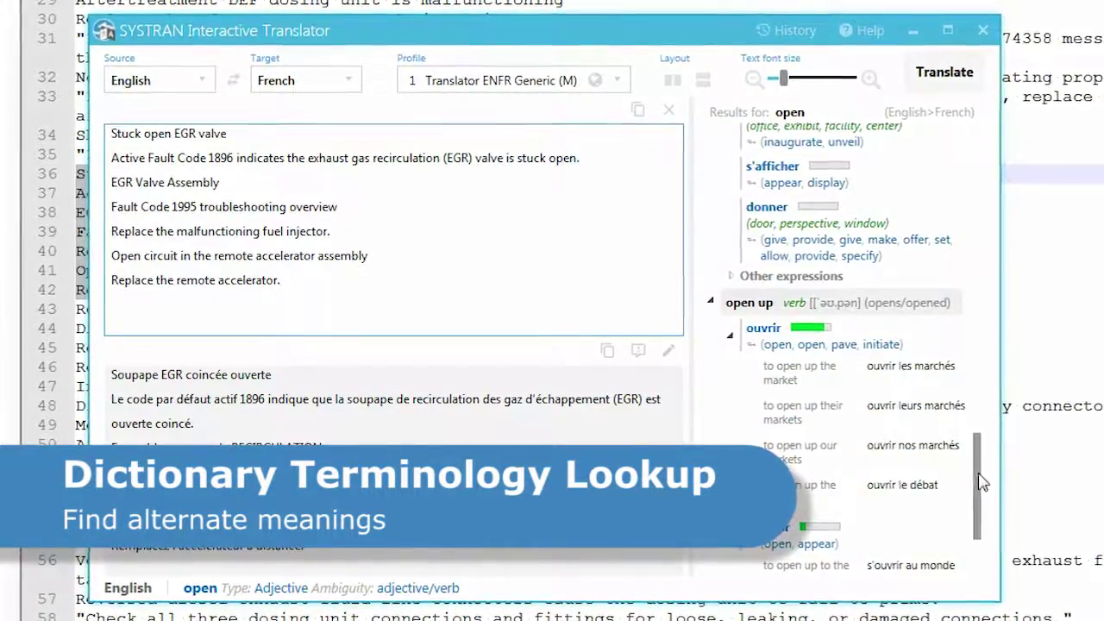
{"action": "scroll", "coordinate": [981, 481], "scroll_direction": "up", "scroll_amount": 10}
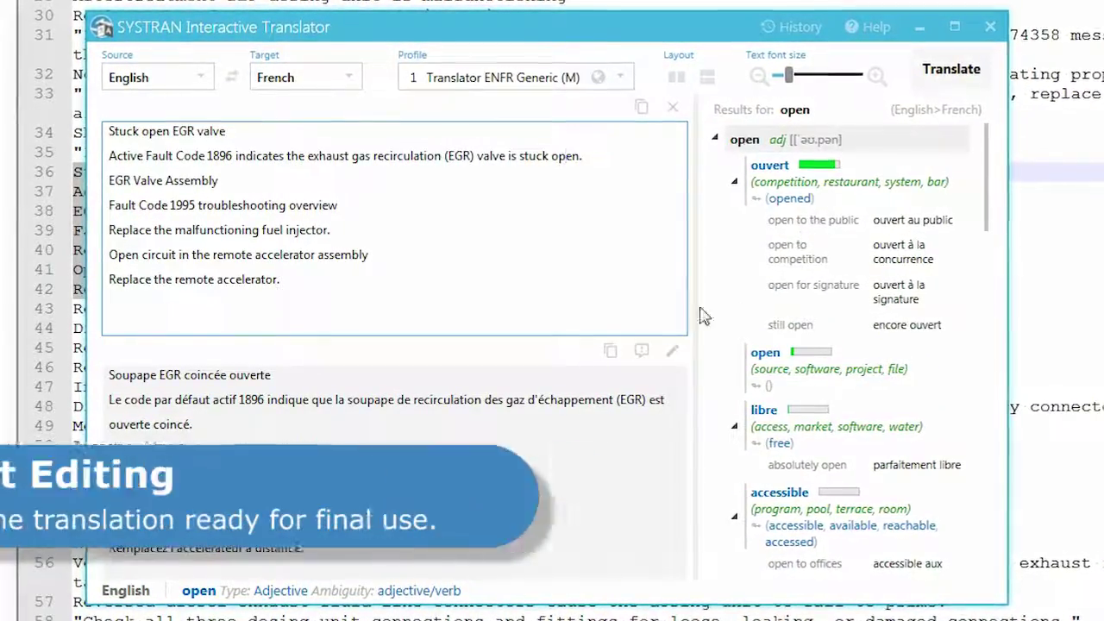
Edit the French translation's first line to "Soupape EGR coincée ouverte!" and open the feedback option for the translation.
{"action": "left_click", "coordinate": [672, 351]}
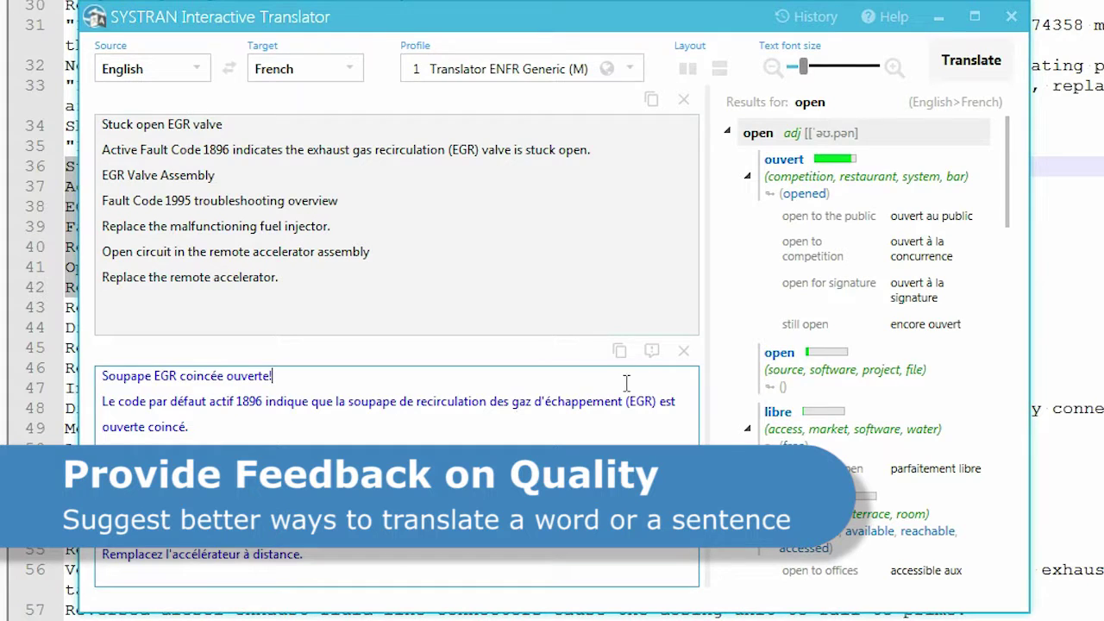
{"action": "left_click", "coordinate": [655, 350]}
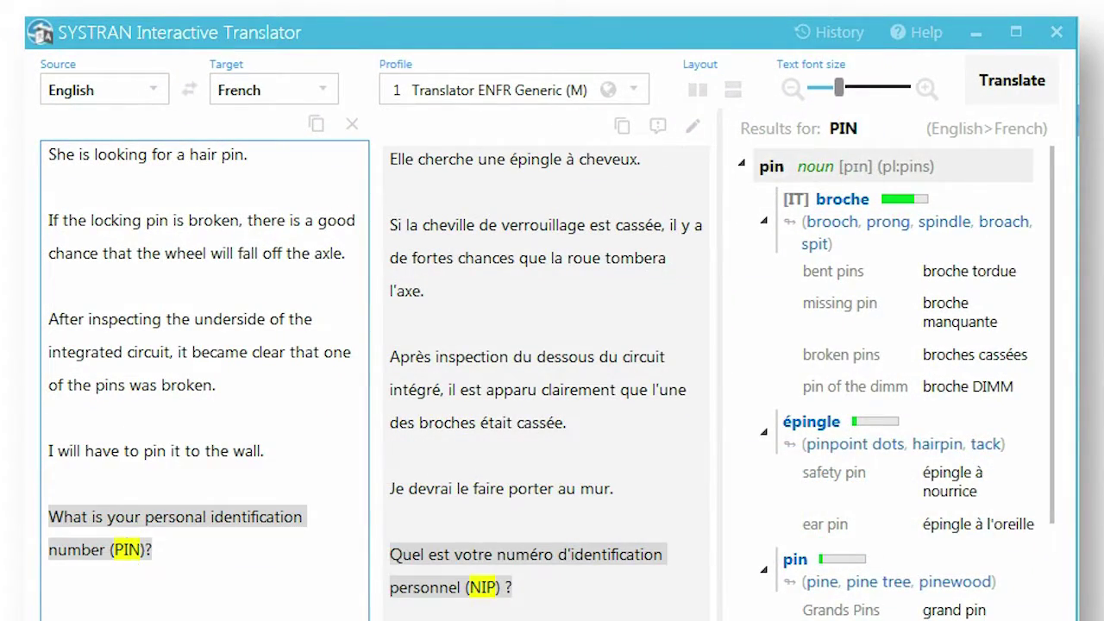
{"action": "scroll", "coordinate": [1056, 514], "scroll_direction": "down", "scroll_amount": 3}
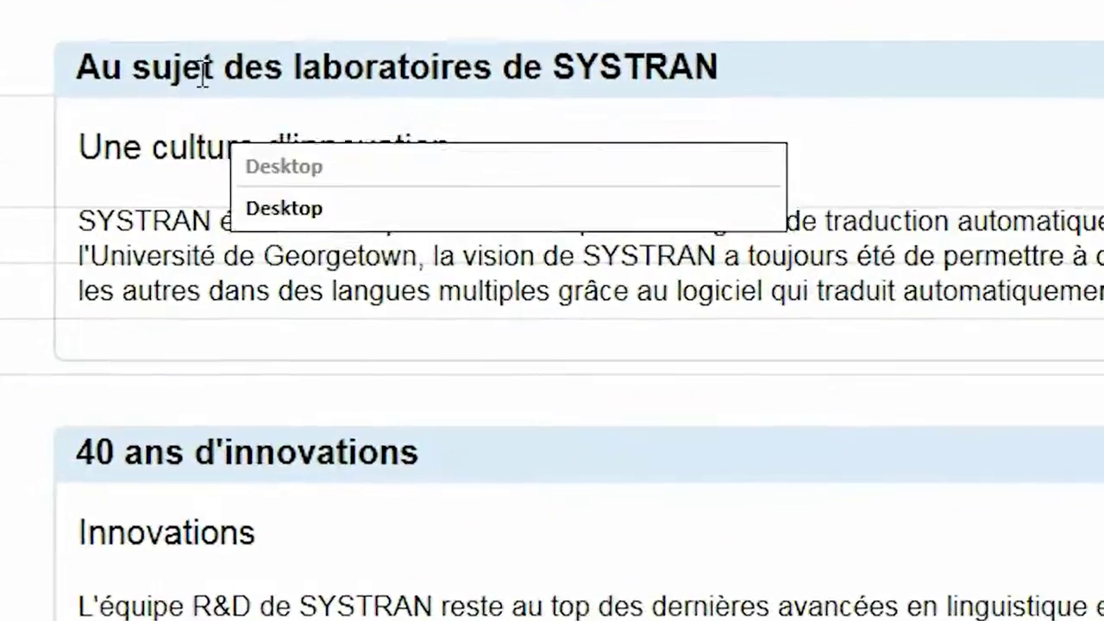
Use OmniTranslator to read the French heading "Au sujet des laboratoires de SYSTRAN" and the text beneath it.
{"action": "mouse_move", "coordinate": [196, 73]}
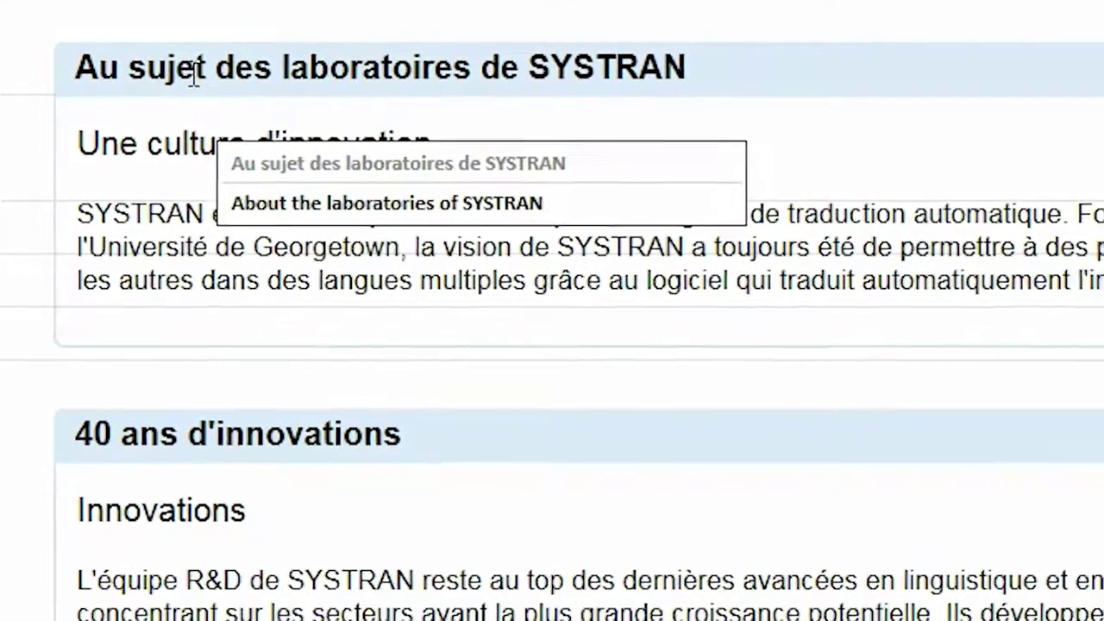
{"action": "mouse_move", "coordinate": [112, 138]}
{"action": "mouse_move", "coordinate": [154, 200]}
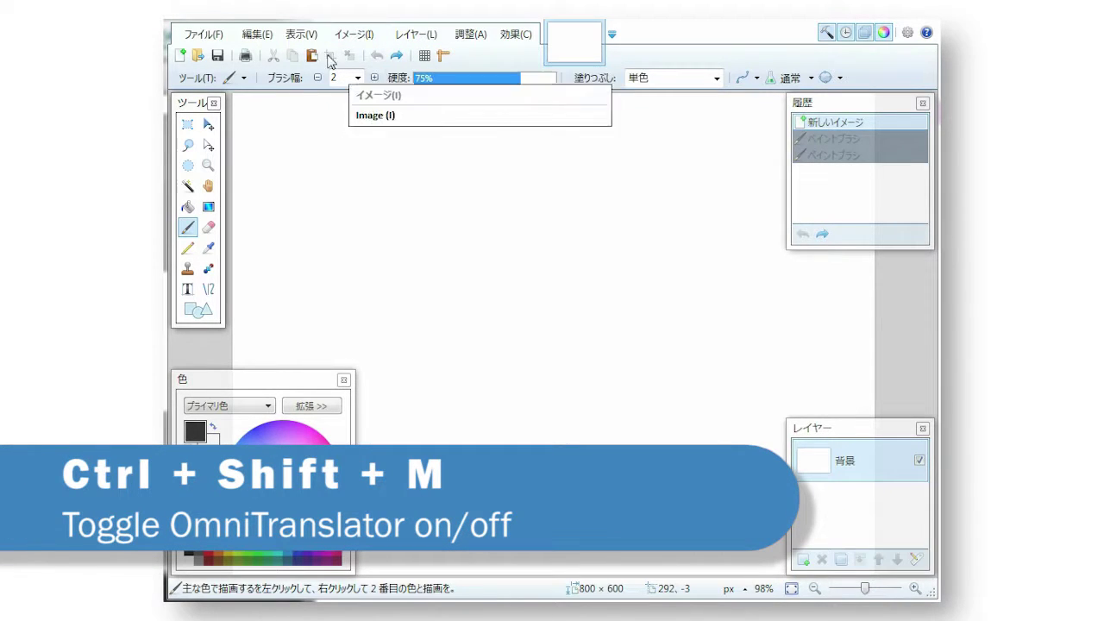
Use OmniTranslator to read the Japanese brush width and primary color labels in the paint program.
{"action": "mouse_move", "coordinate": [294, 84]}
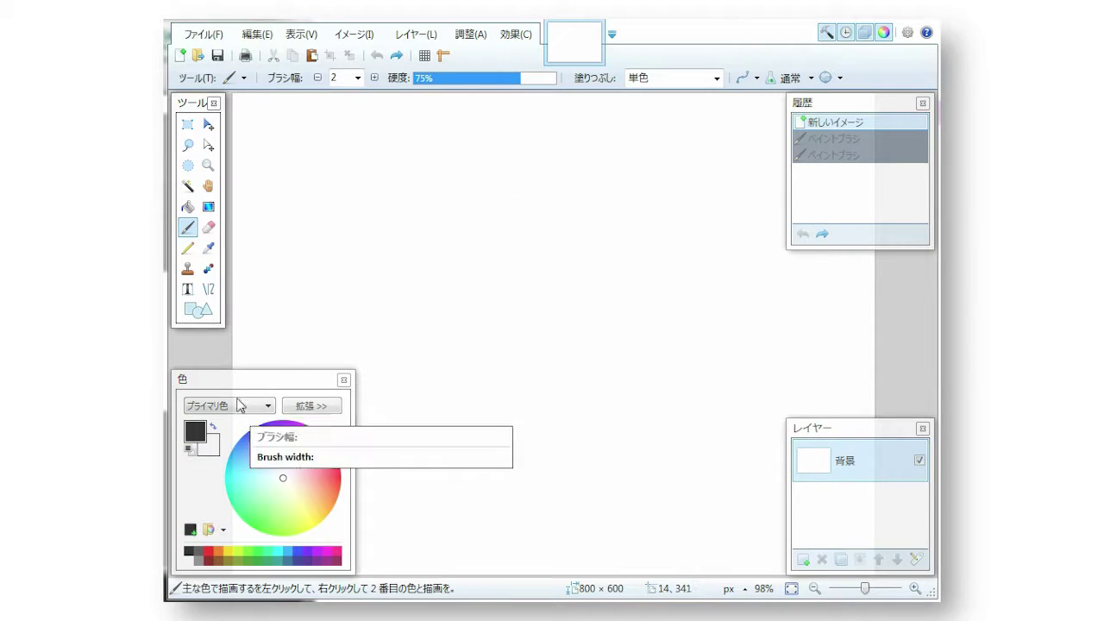
{"action": "left_click", "coordinate": [216, 406]}
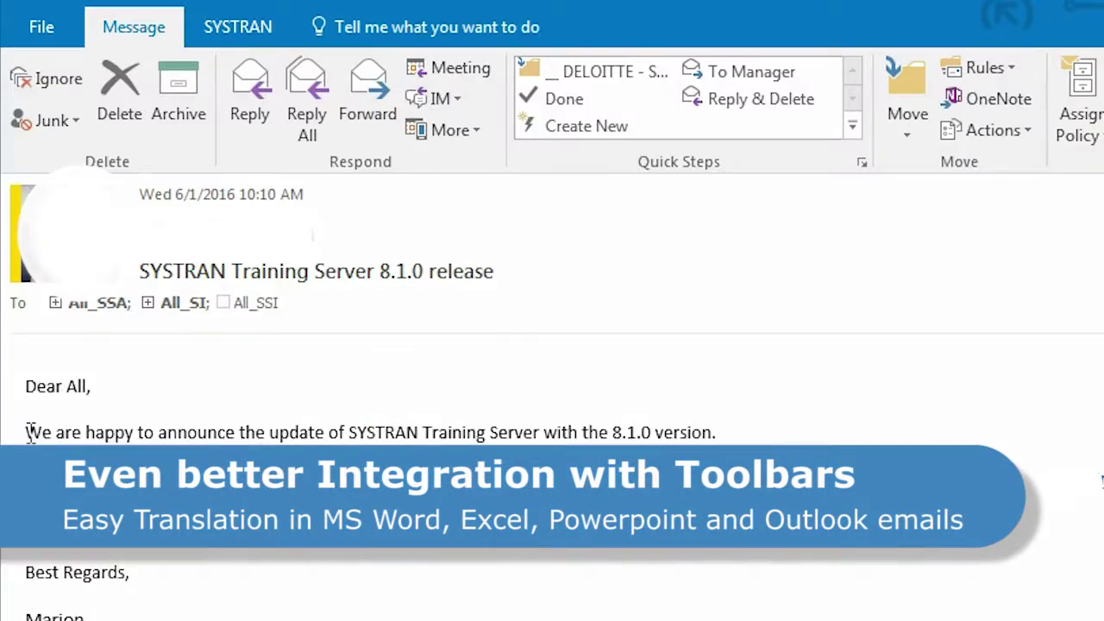
Translate the e-mail sentence "We are happy to announce the update of SYSTRAN Training Server with the 8.1.0 version." from English to French.
{"action": "left_click_drag", "start_coordinate": [30, 431], "coordinate": [727, 430]}
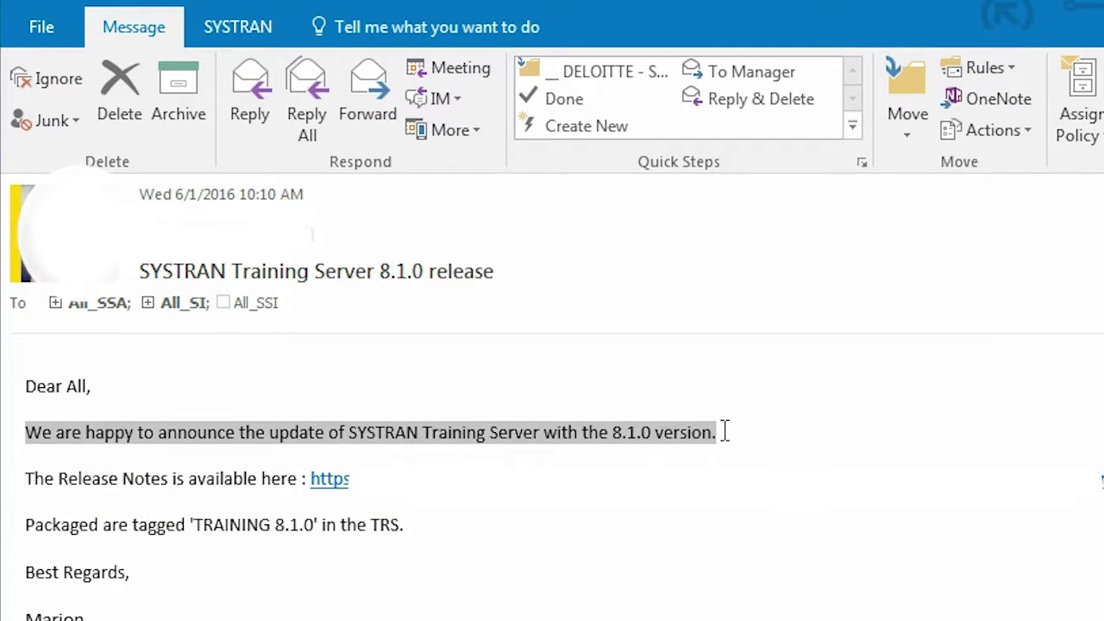
{"action": "left_click", "coordinate": [240, 30]}
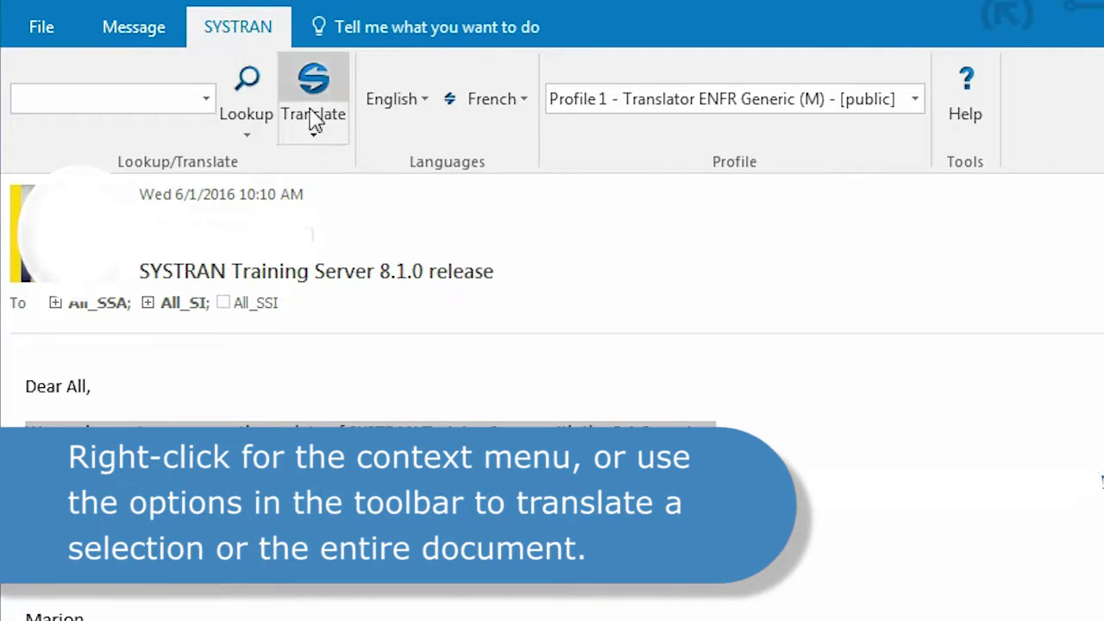
{"action": "left_click", "coordinate": [388, 199]}
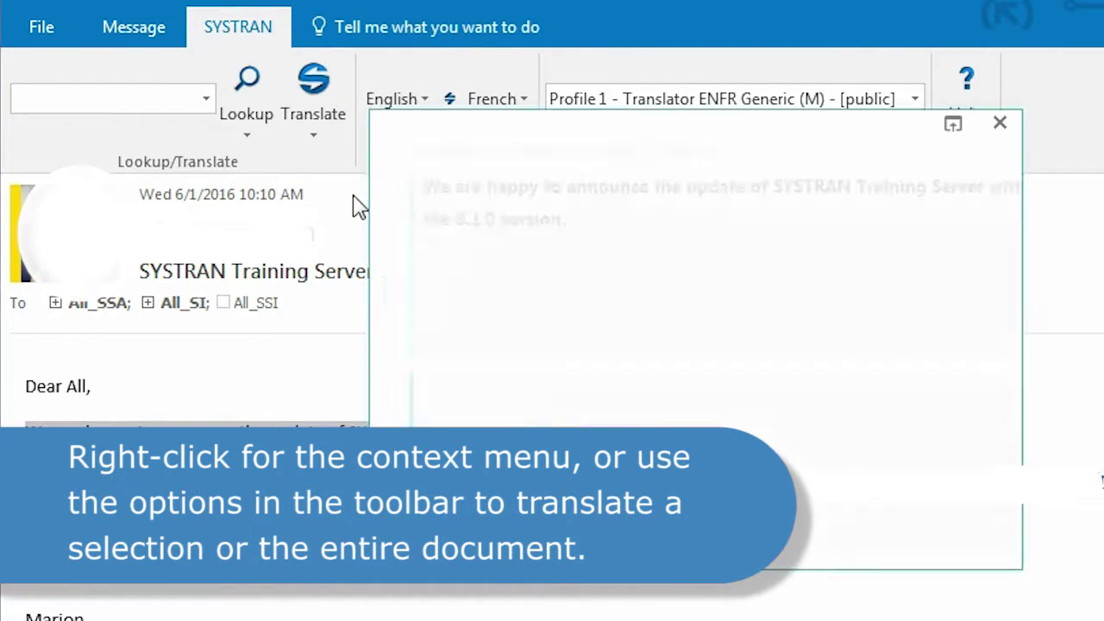